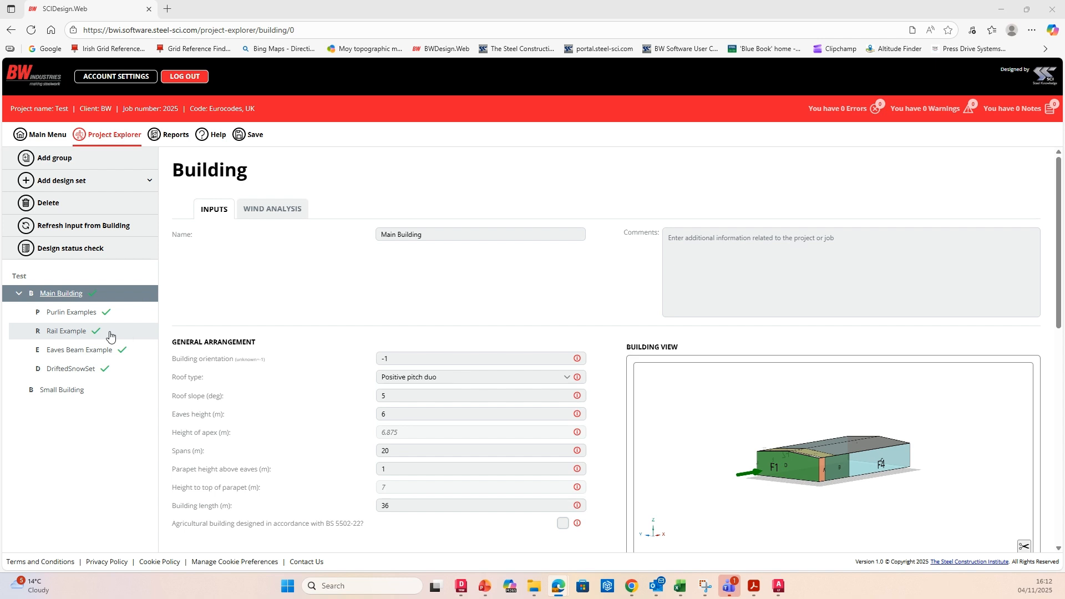
Step: Open the wind loading wizard for the Rail Example set and add a wind loading region on face F4
left_click(71, 331)
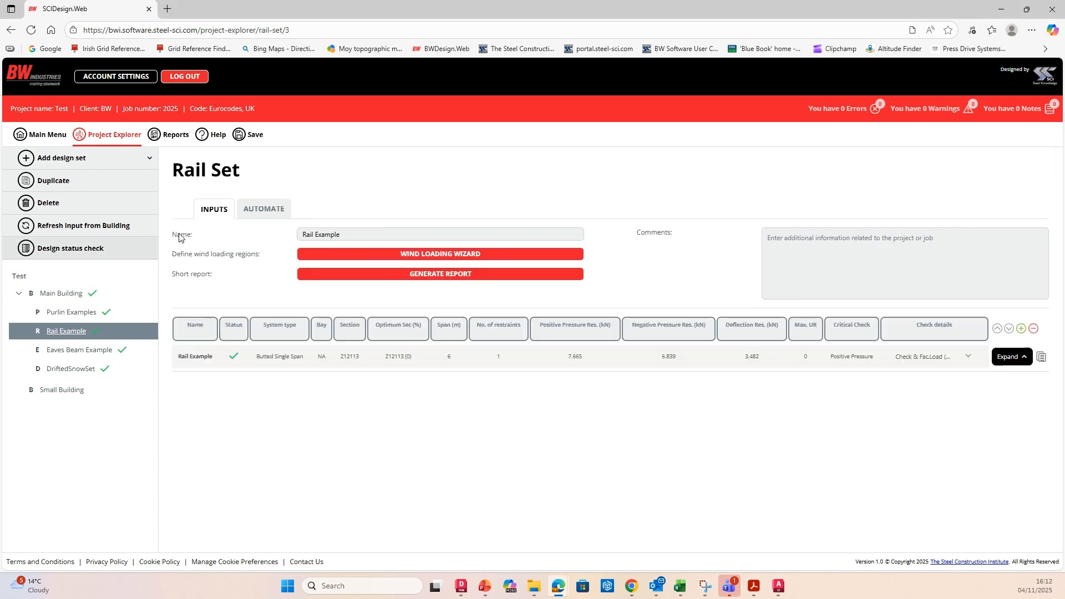
left_click(417, 254)
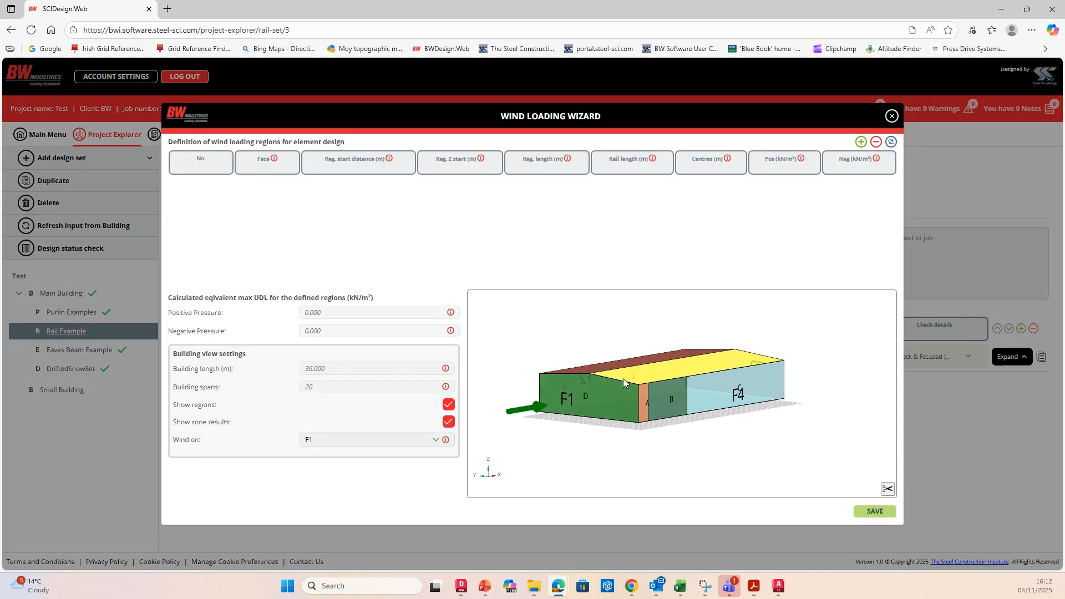
left_click(861, 143)
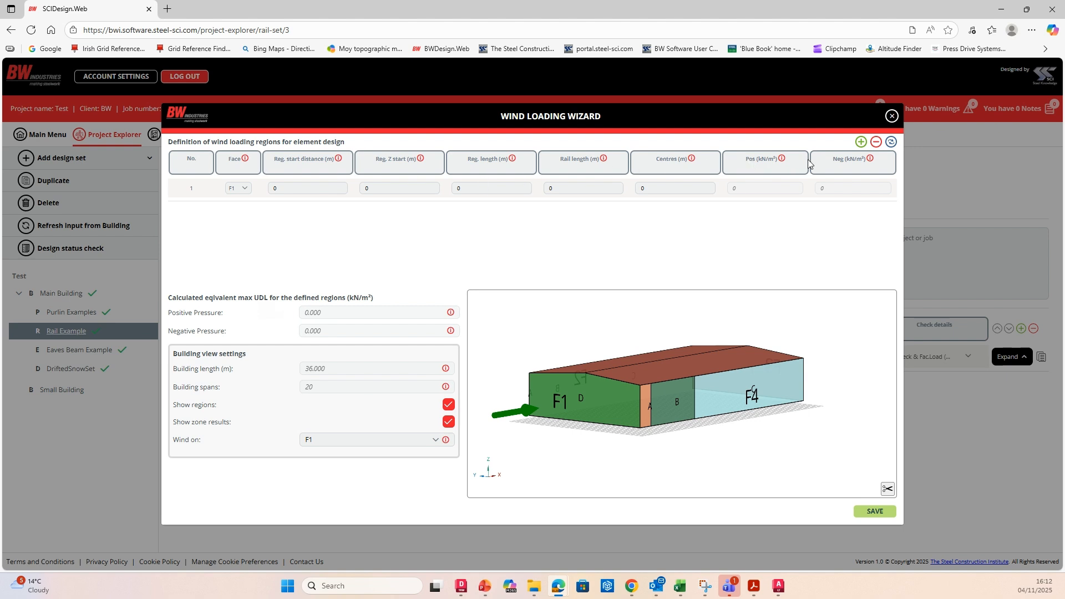
left_click(244, 191)
left_click(240, 216)
left_click(243, 189)
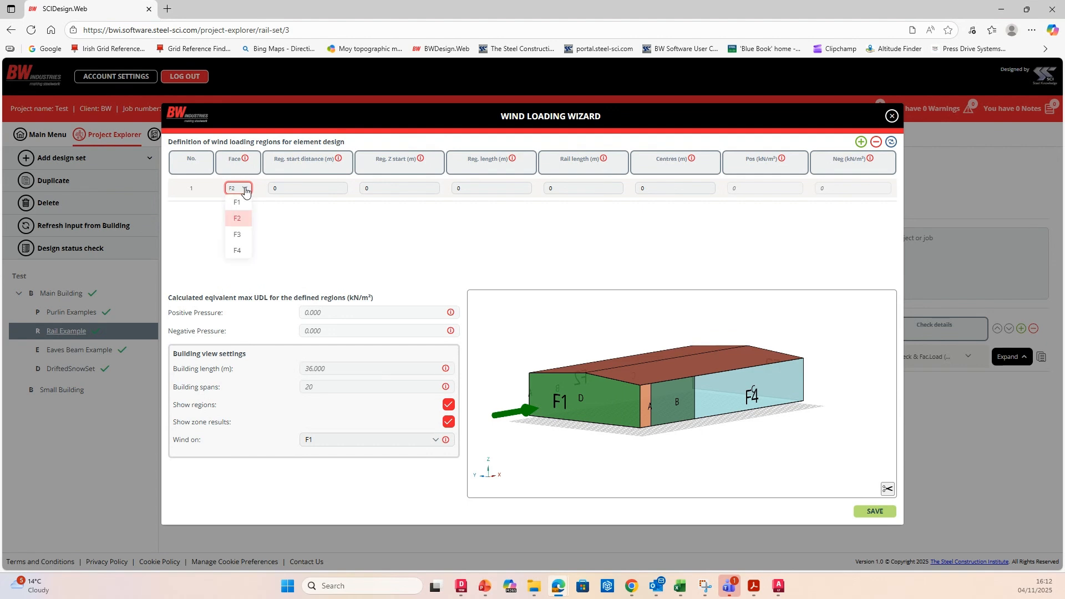
left_click(241, 234)
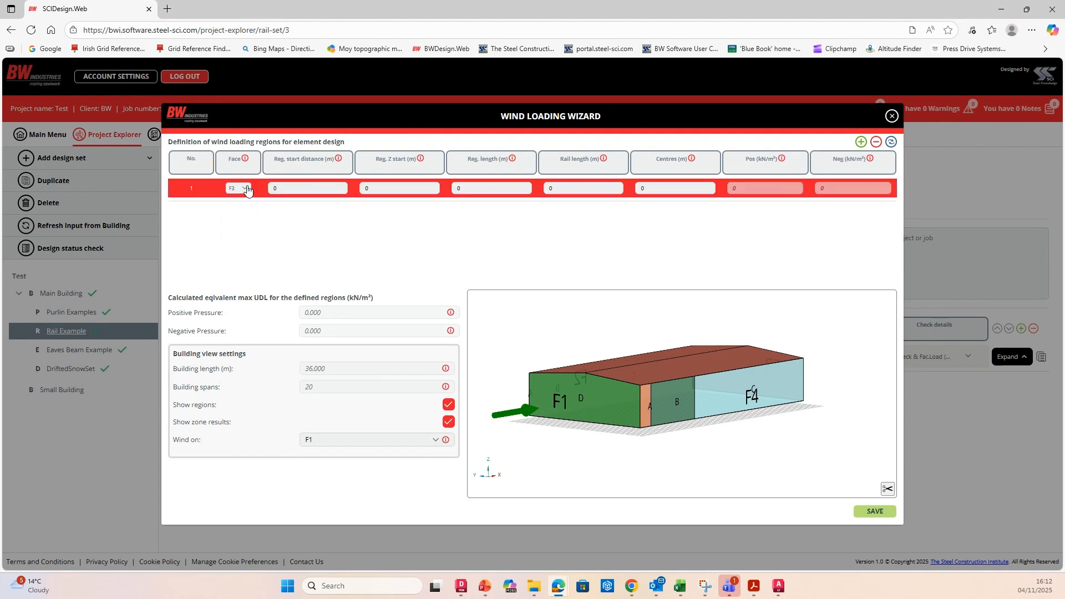
left_click(248, 191)
left_click(234, 251)
Step: Set region 1 to a 6 m region length, 6 m rail length and 1.5 m centres, and calculate its pressures
left_click(416, 189)
left_click(510, 189)
left_click(546, 189)
key("Tab")
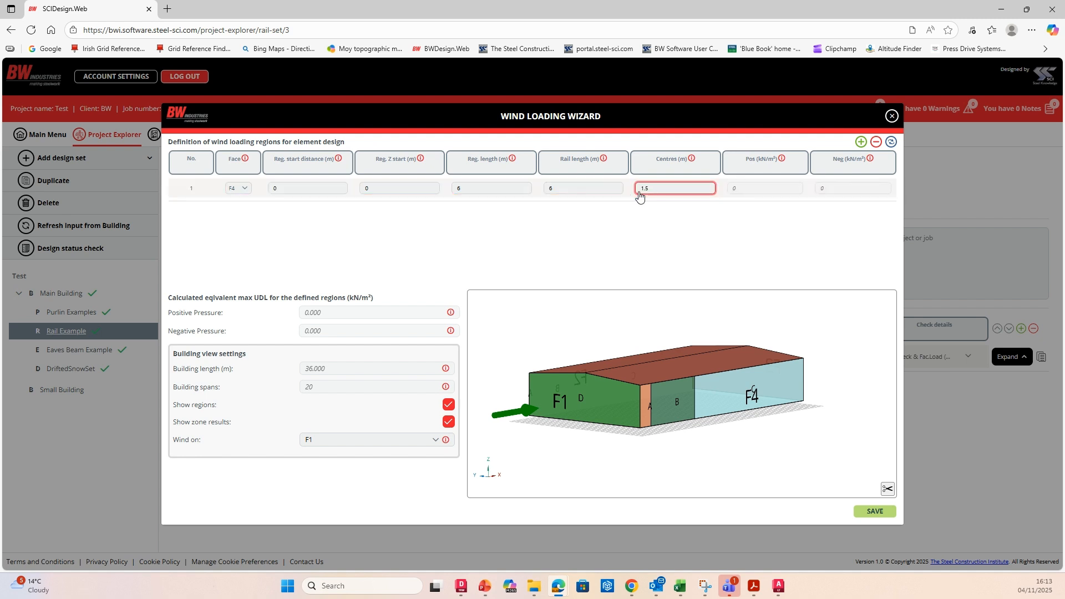
left_click(892, 142)
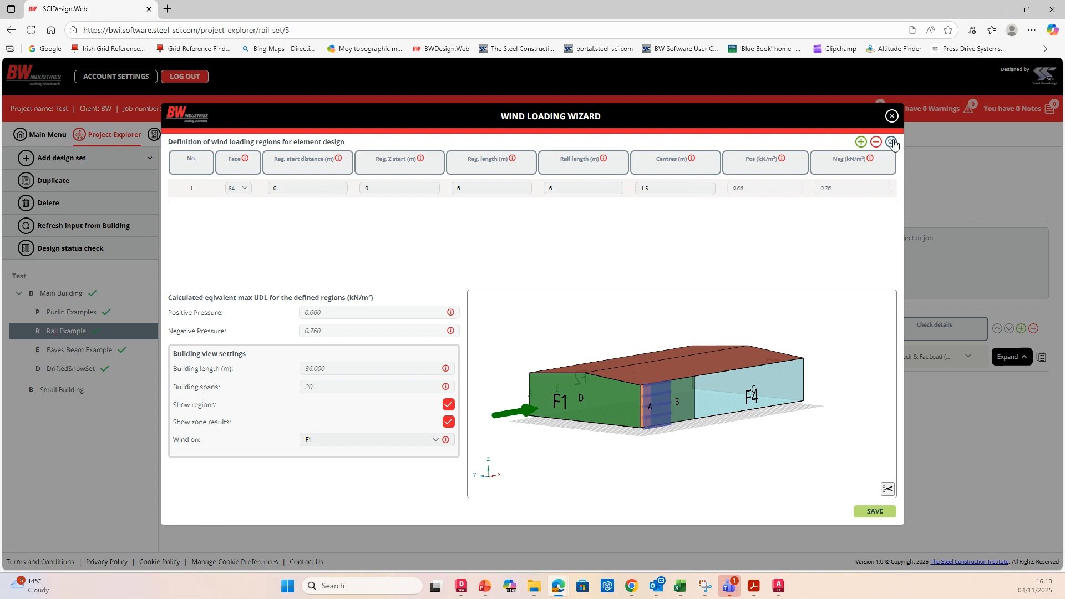
mouse_move(668, 400)
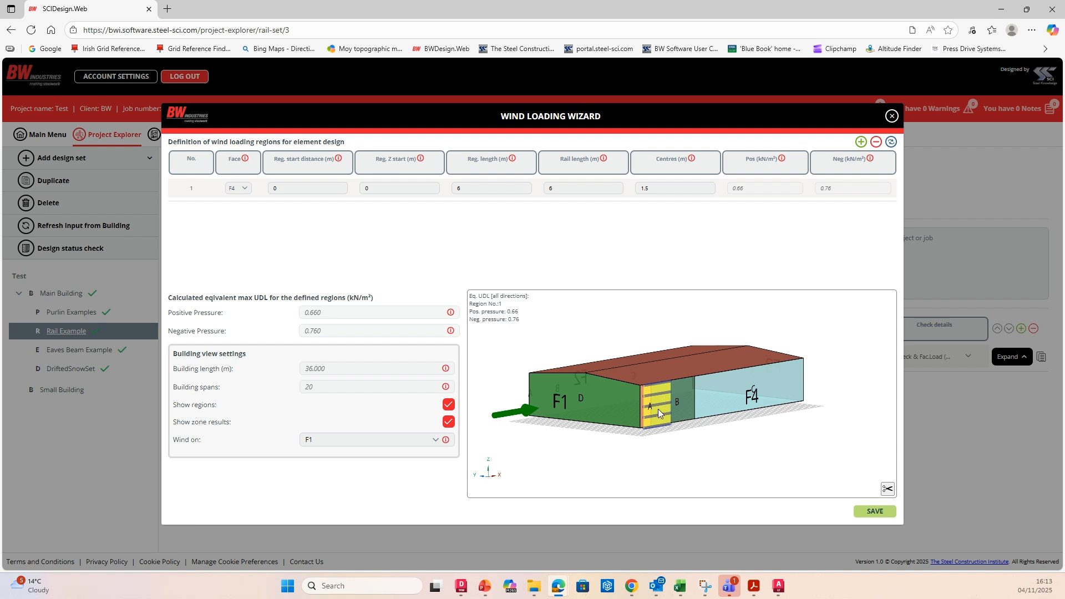
Step: Add a second wind loading region with a 6 m start distance and a 6 m region length
left_click(861, 142)
left_click(310, 215)
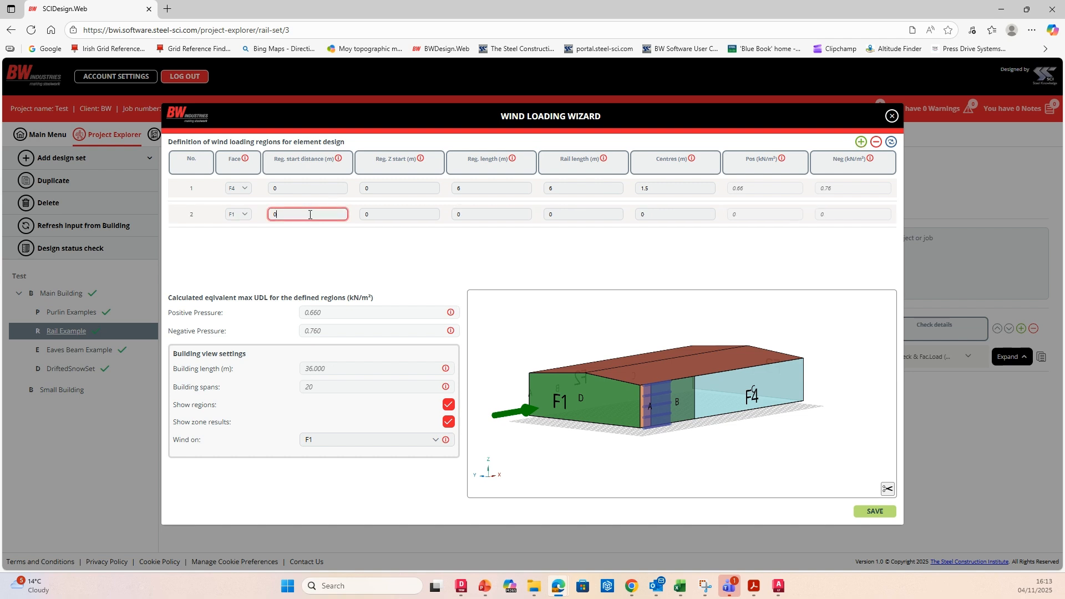
double_click(309, 215)
type("6")
left_click(375, 216)
left_click(460, 217)
double_click(460, 217)
type("6")
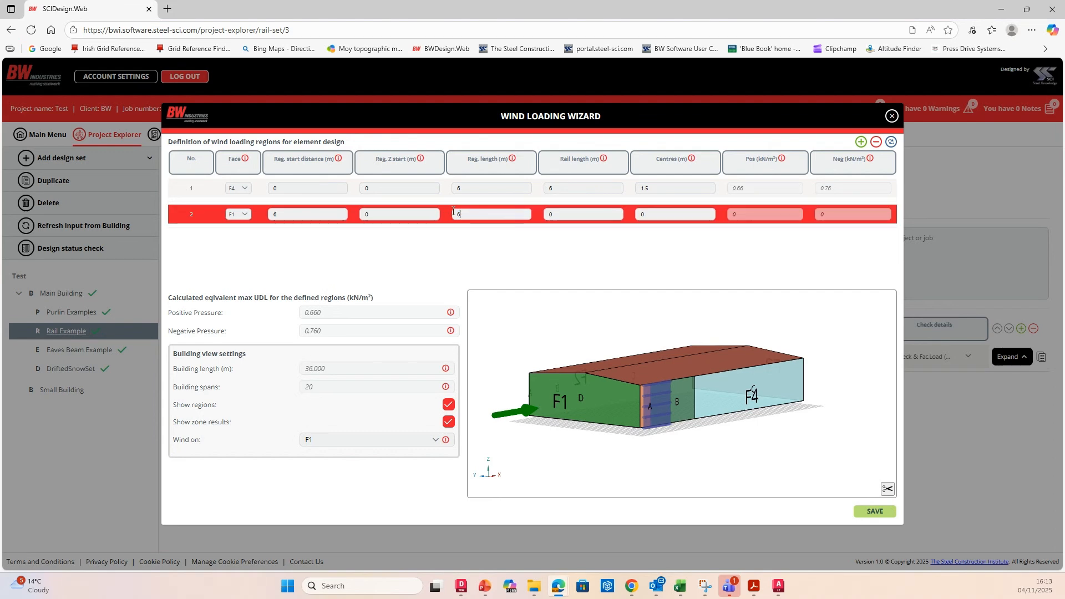
Step: Set region 2's rail length to 6 m and centres to 1.5 m, and calculate its pressures
left_click(553, 214)
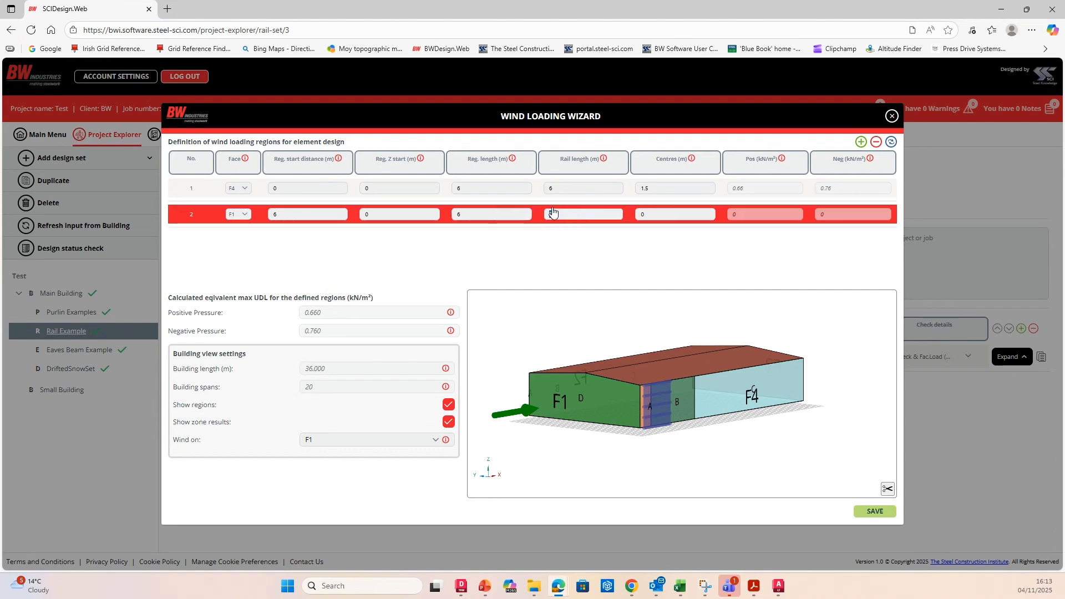
type("6")
left_click(659, 213)
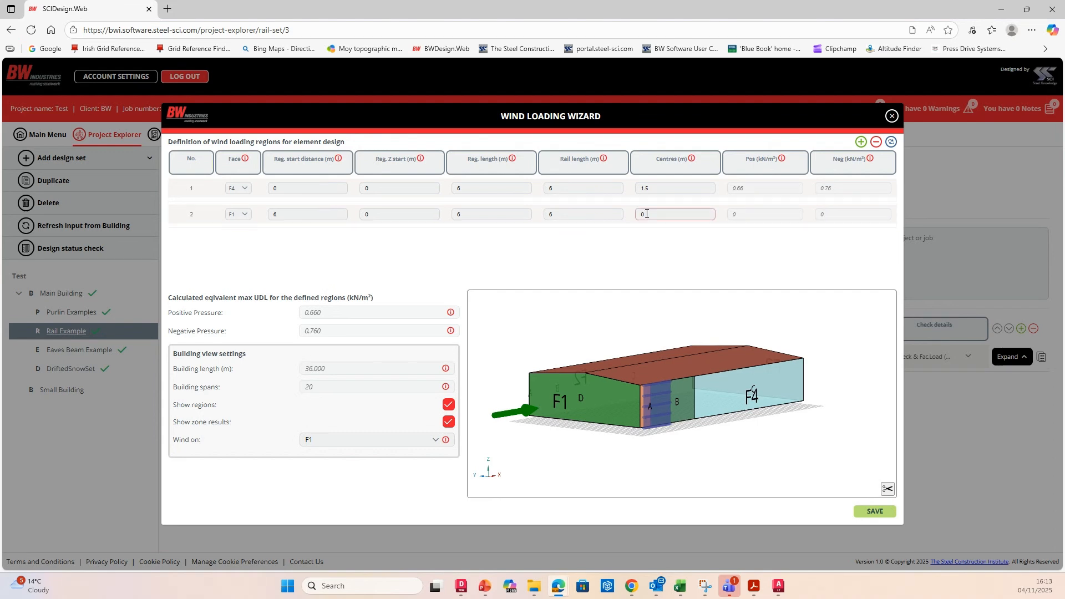
key("BackSpace")
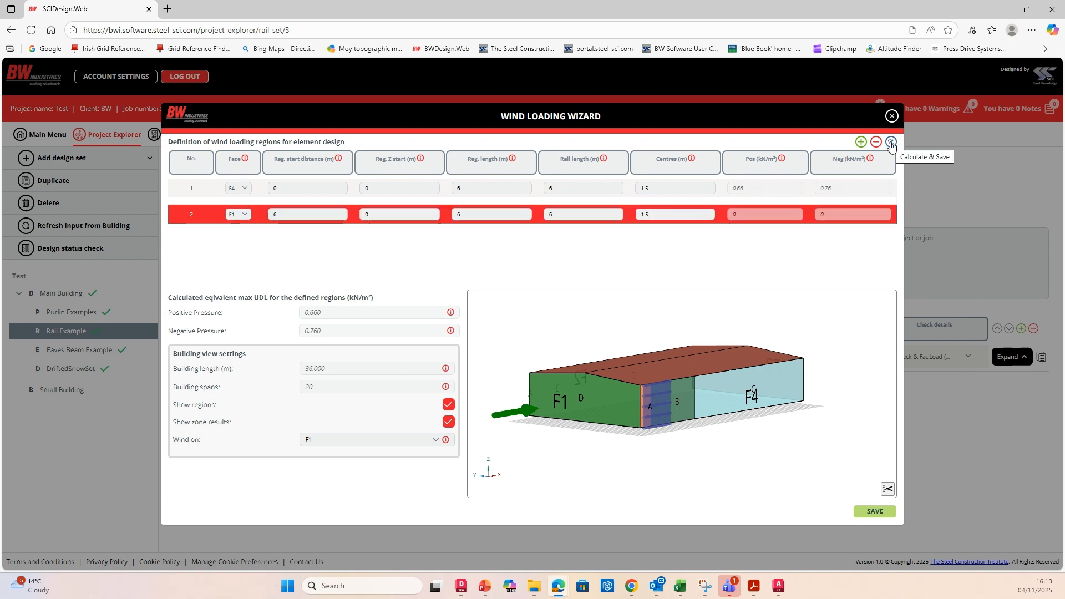
left_click(891, 143)
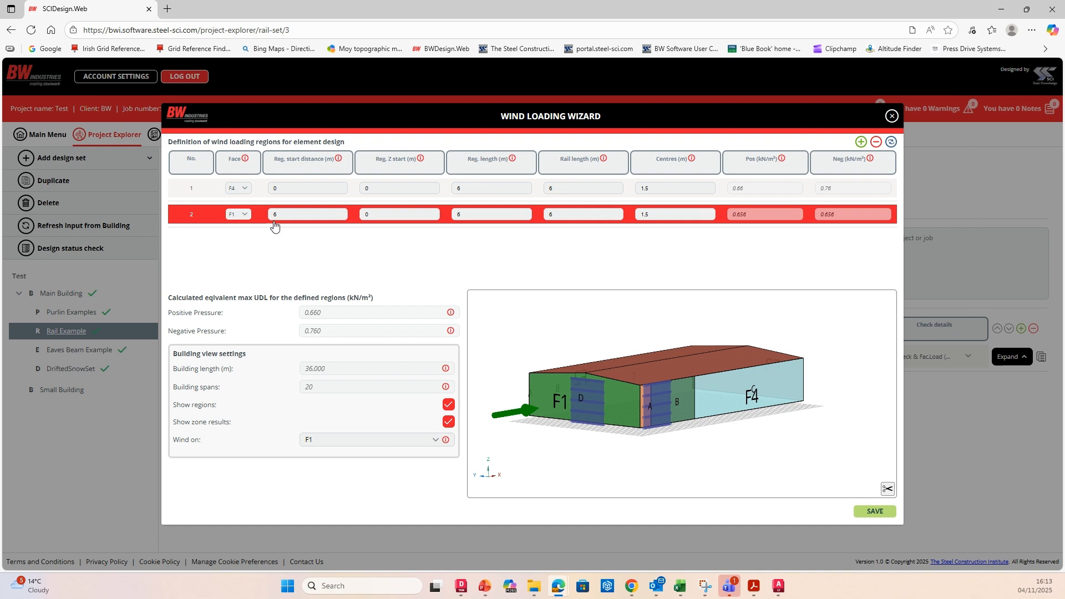
Step: Change region 2's face to F4, recalculate the pressures and save the wind loading regions
left_click(247, 216)
left_click(244, 279)
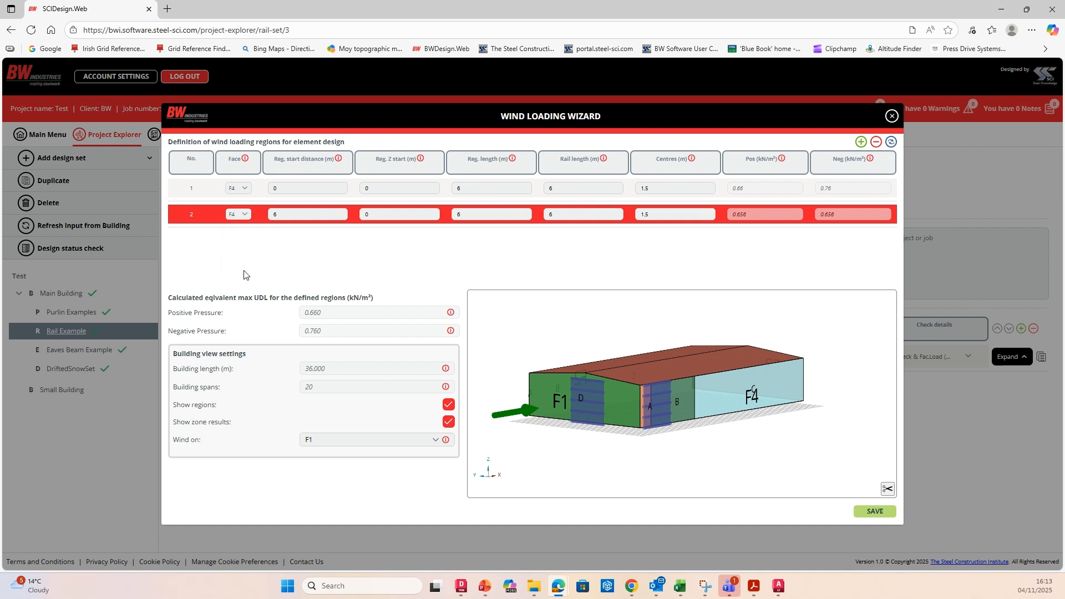
left_click(891, 142)
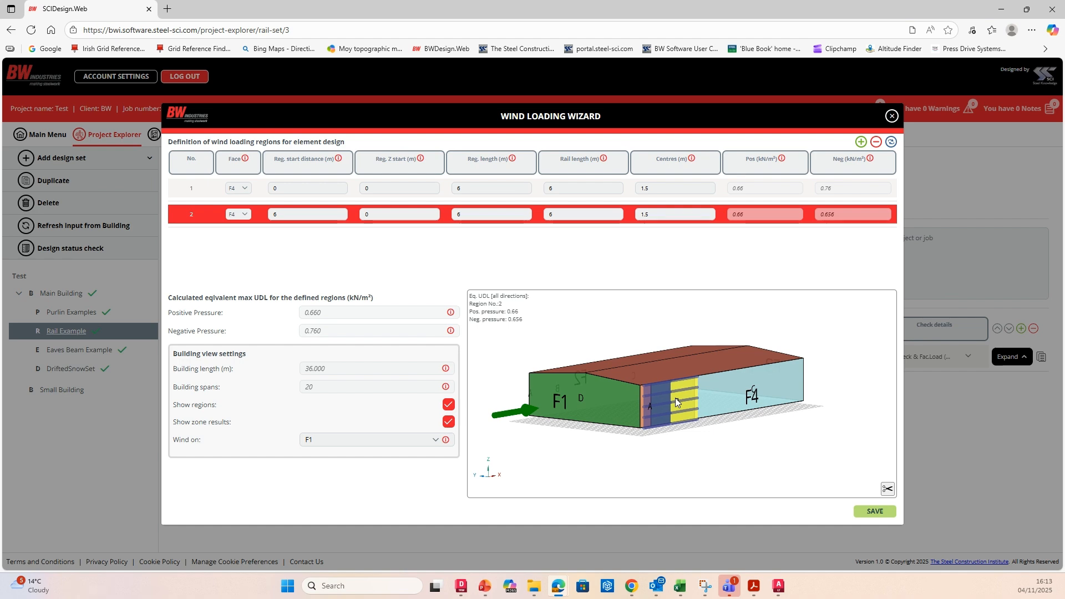
left_click(882, 511)
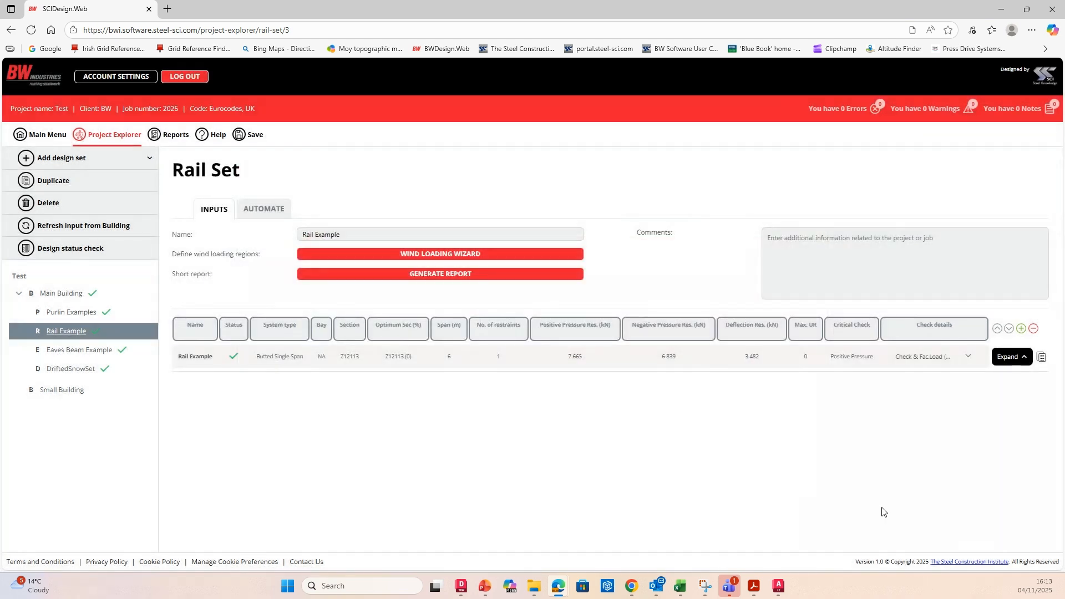
Step: Expand the Rail Example element's inputs and set its rail centres to 1.5 m
left_click(1008, 357)
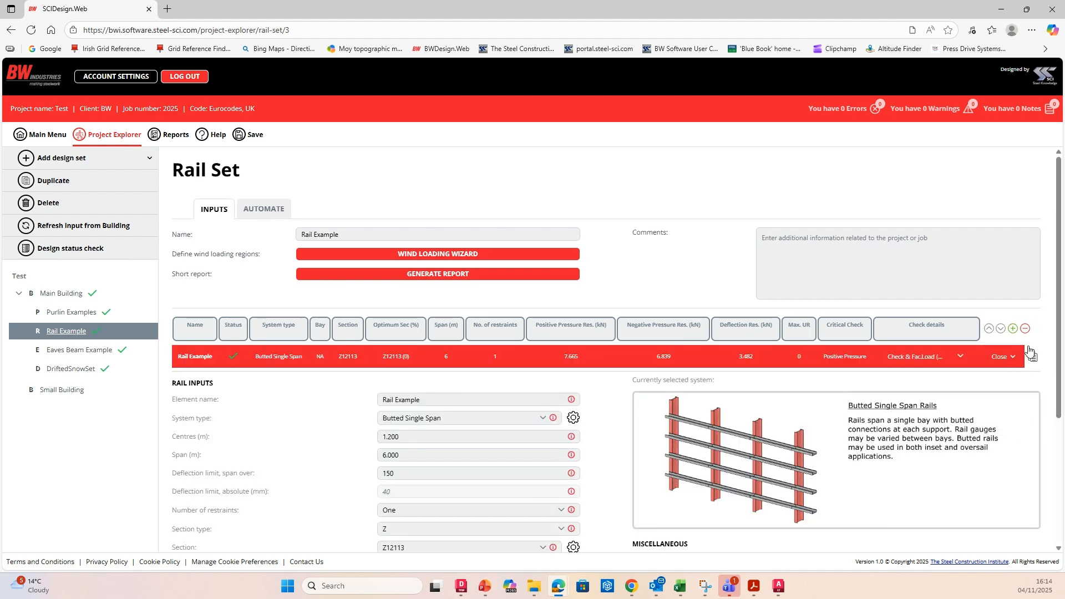
scroll(1058, 393, "down", 2)
scroll(1057, 393, "down", 1)
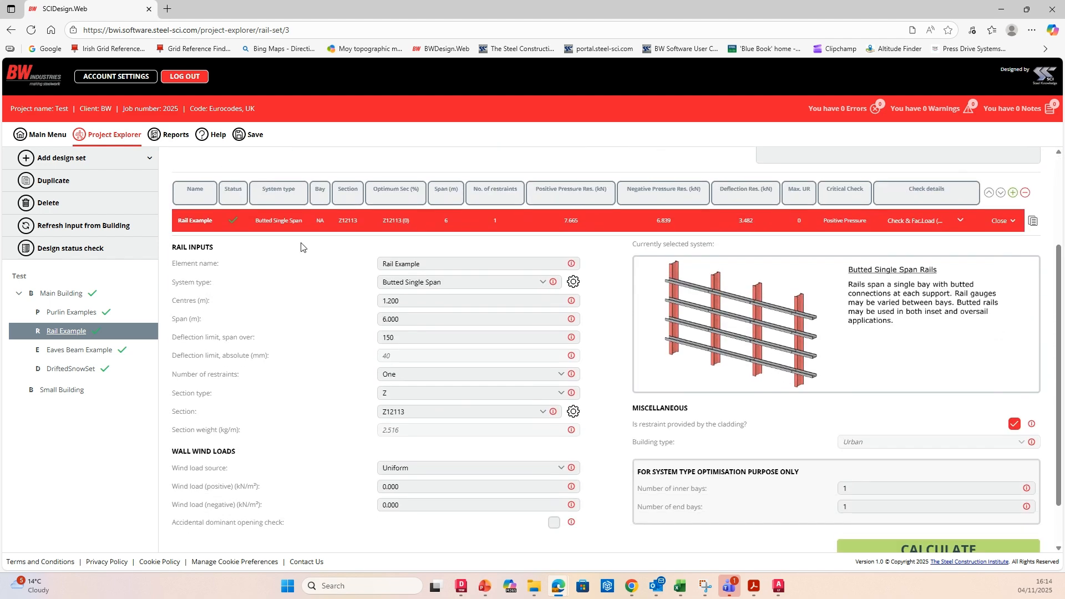
double_click(388, 301)
type("1.5")
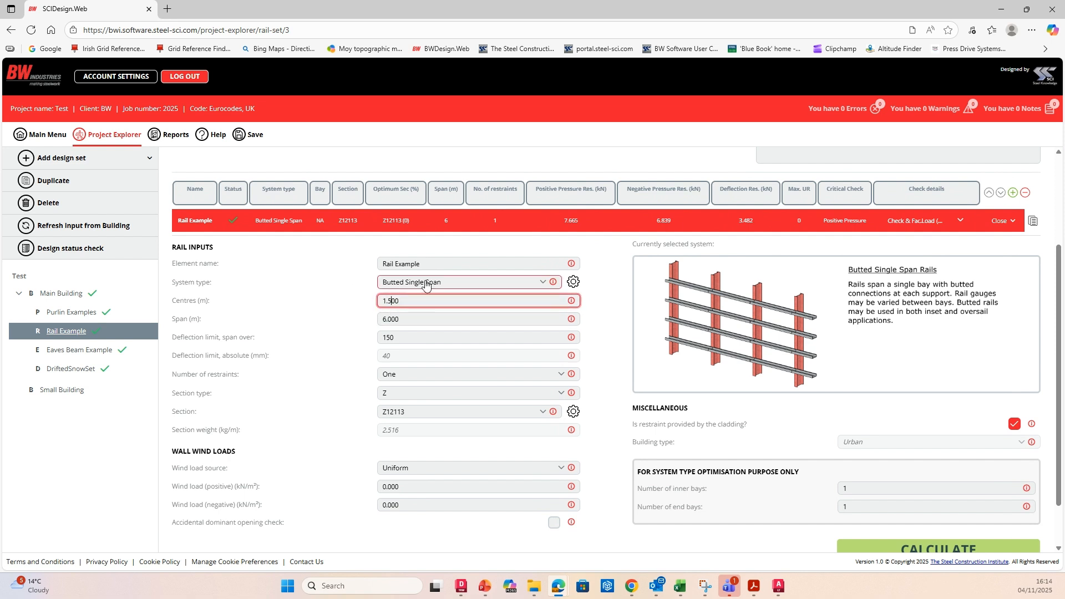
left_click(423, 319)
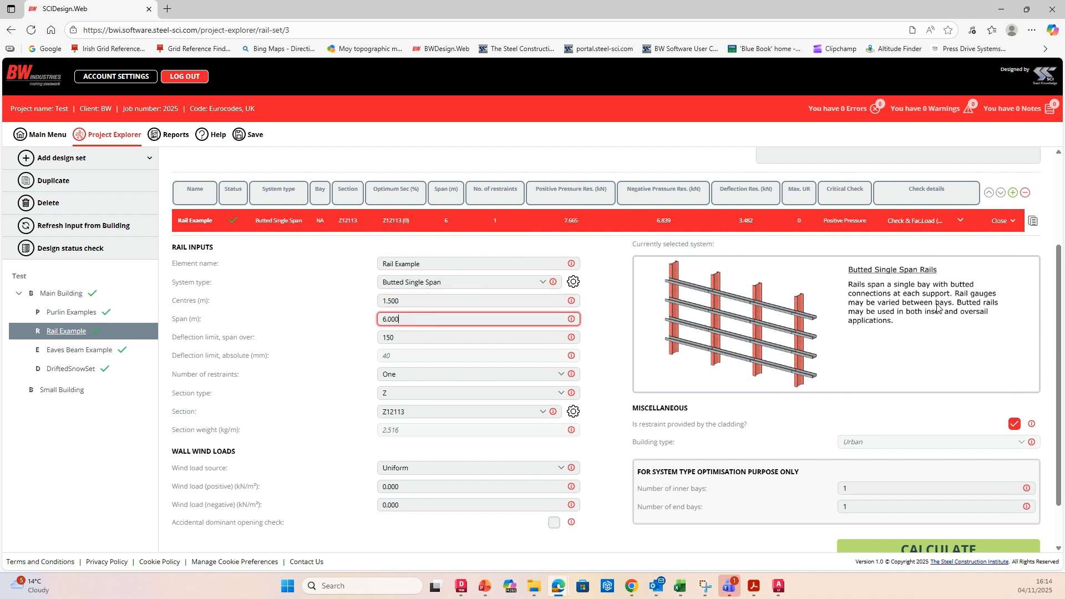
Step: Set the wind load source to Wind analysis and apply the wind loads of region 1 to the rail
scroll(1057, 266, "down", 1)
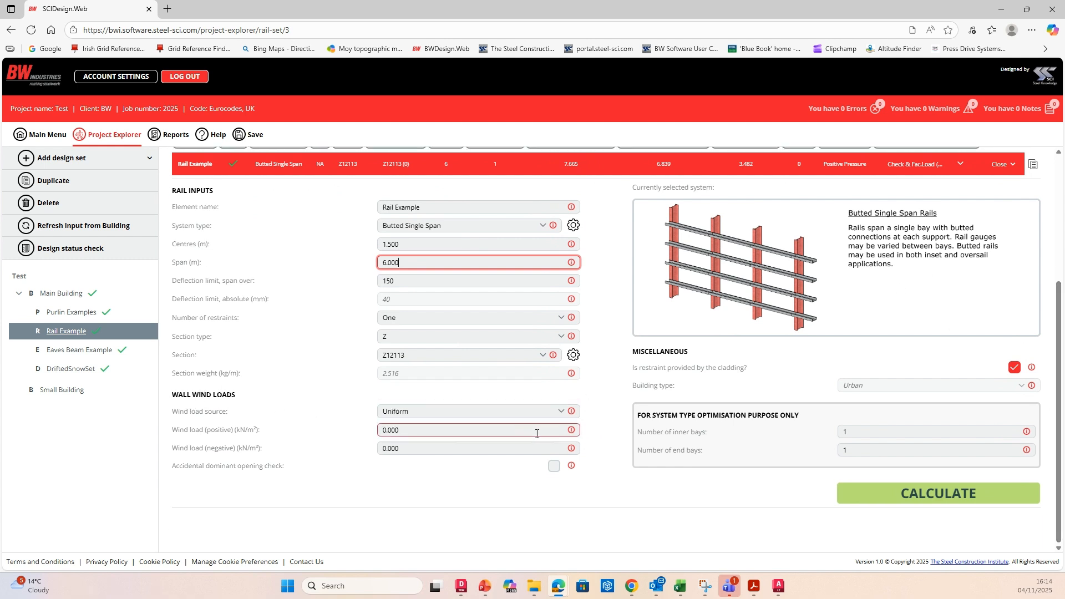
left_click(560, 412)
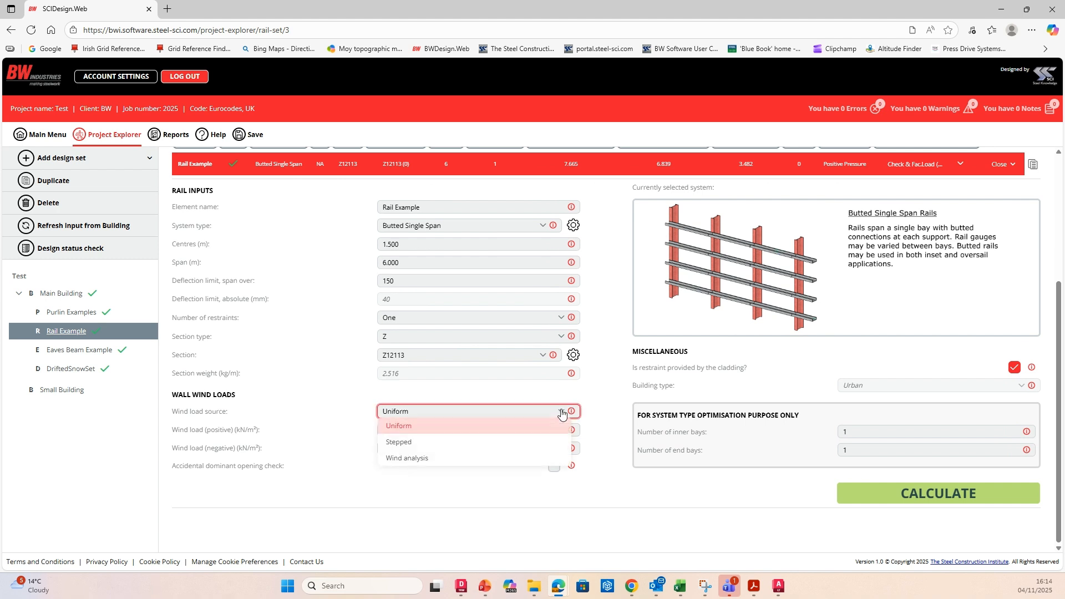
left_click(395, 459)
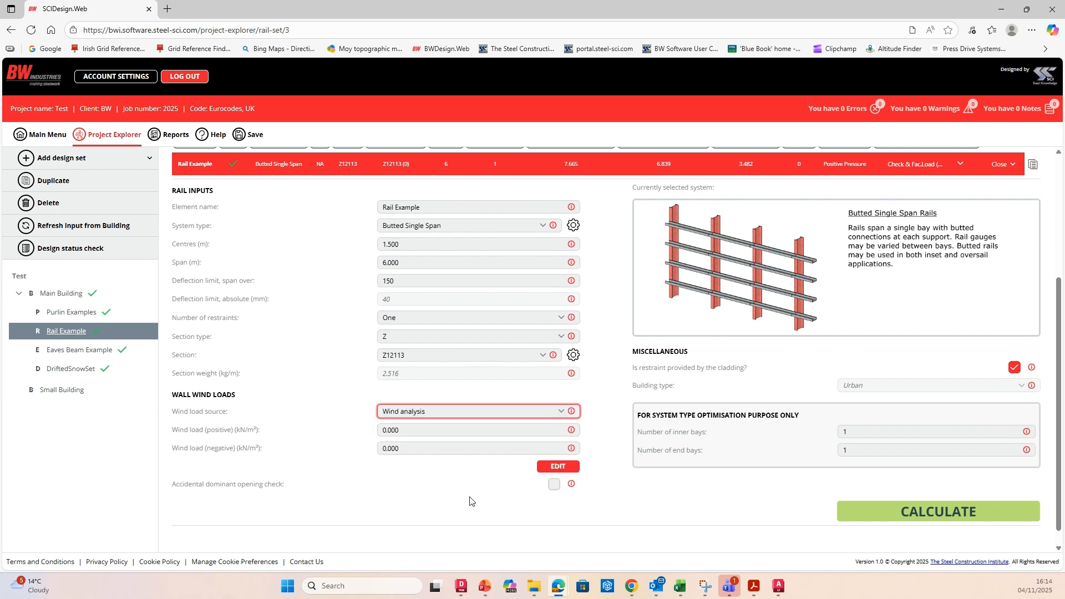
left_click(558, 466)
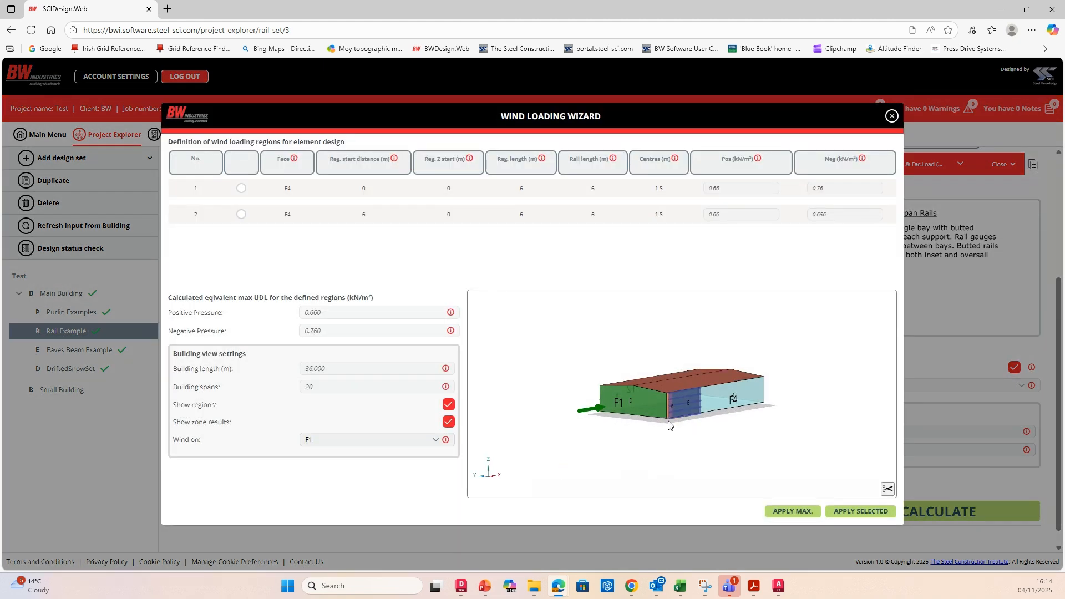
mouse_move(677, 416)
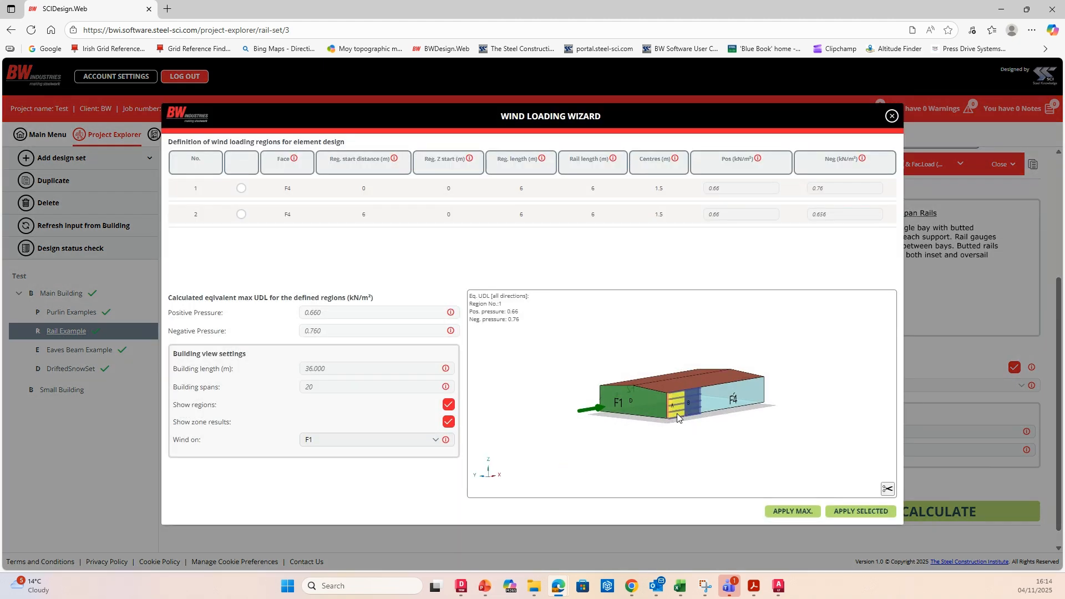
left_click(242, 189)
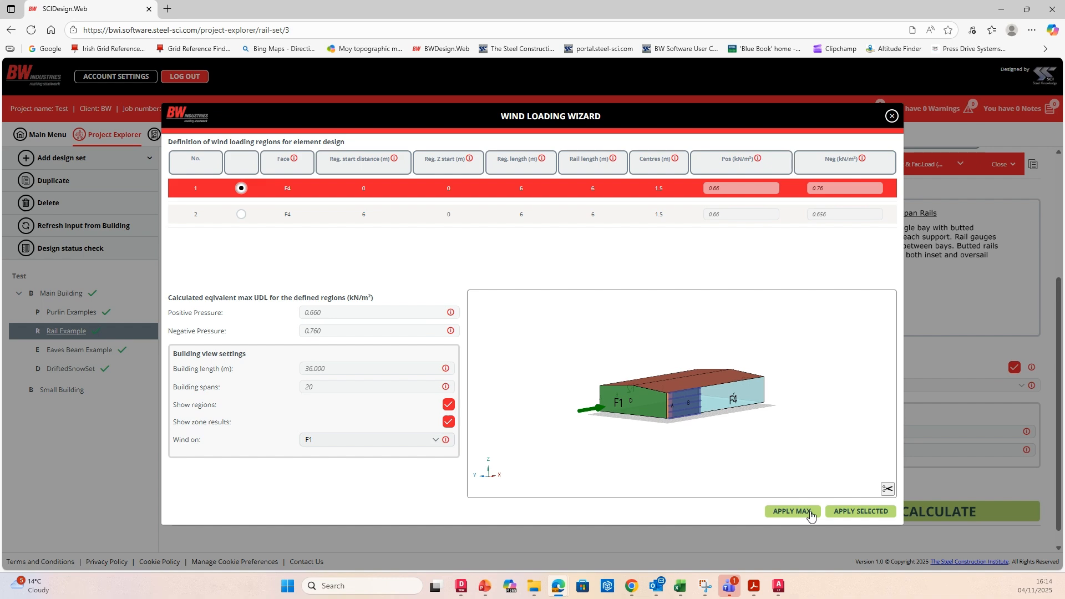
left_click(878, 513)
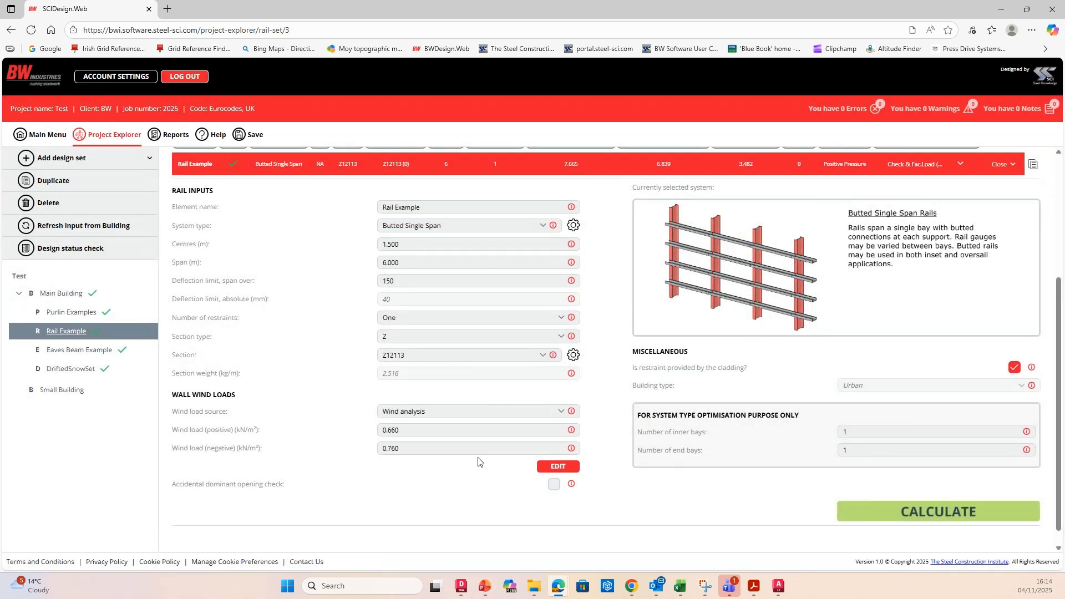
Step: Calculate the rail design, optimise its section and review the updated results
left_click(876, 512)
left_click(573, 355)
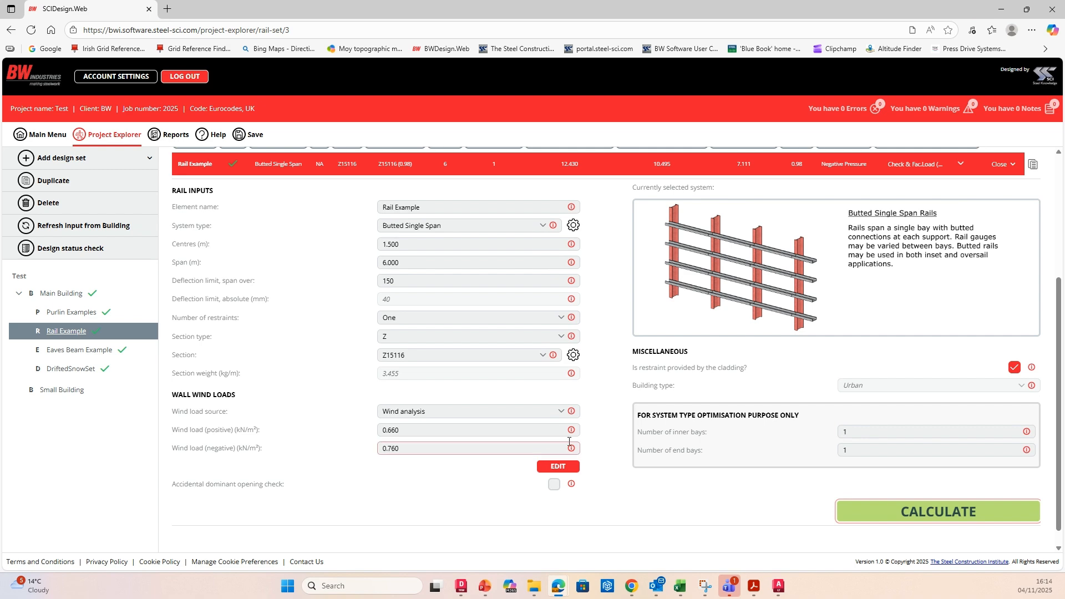
scroll(566, 444, "up", 3)
scroll(565, 443, "down", 4)
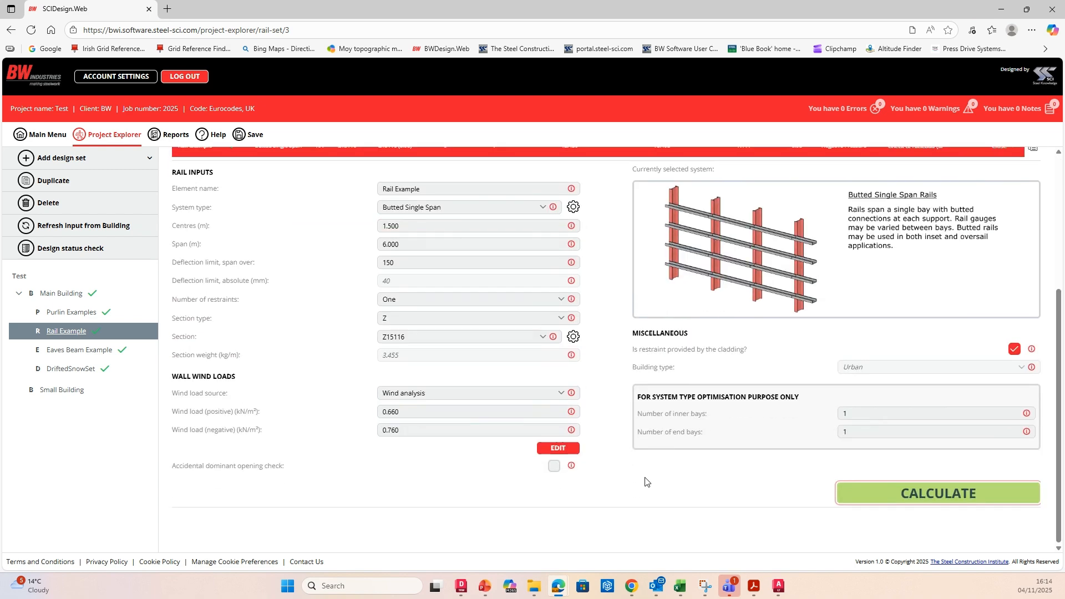
Step: Change the system type to Butted Double Span and apply region 2's wind loads to the inner bay
left_click(426, 208)
left_click(425, 238)
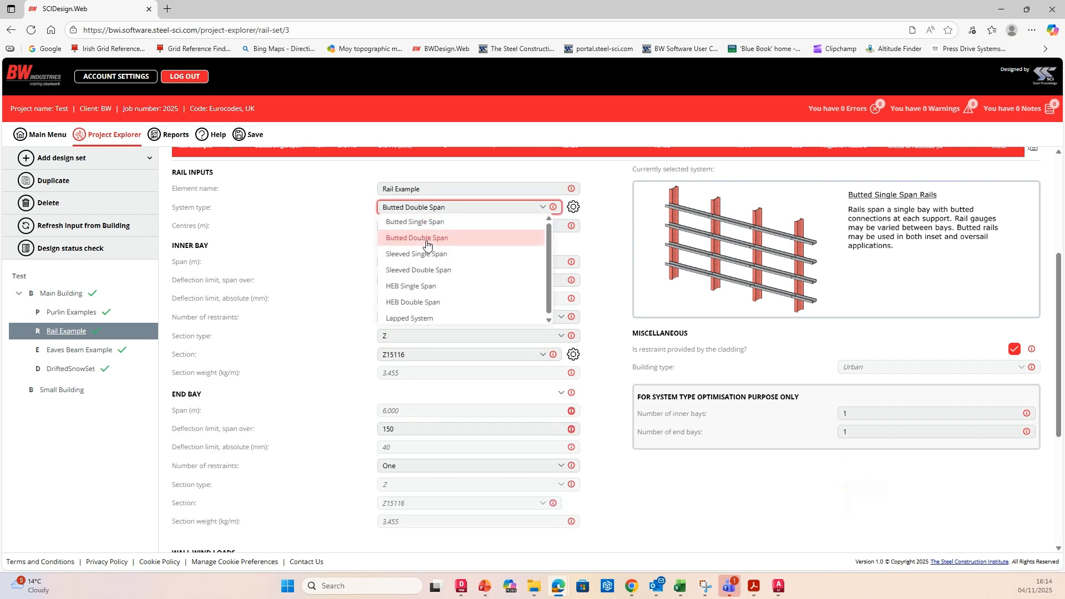
scroll(279, 315, "down", 1)
scroll(279, 314, "down", 3)
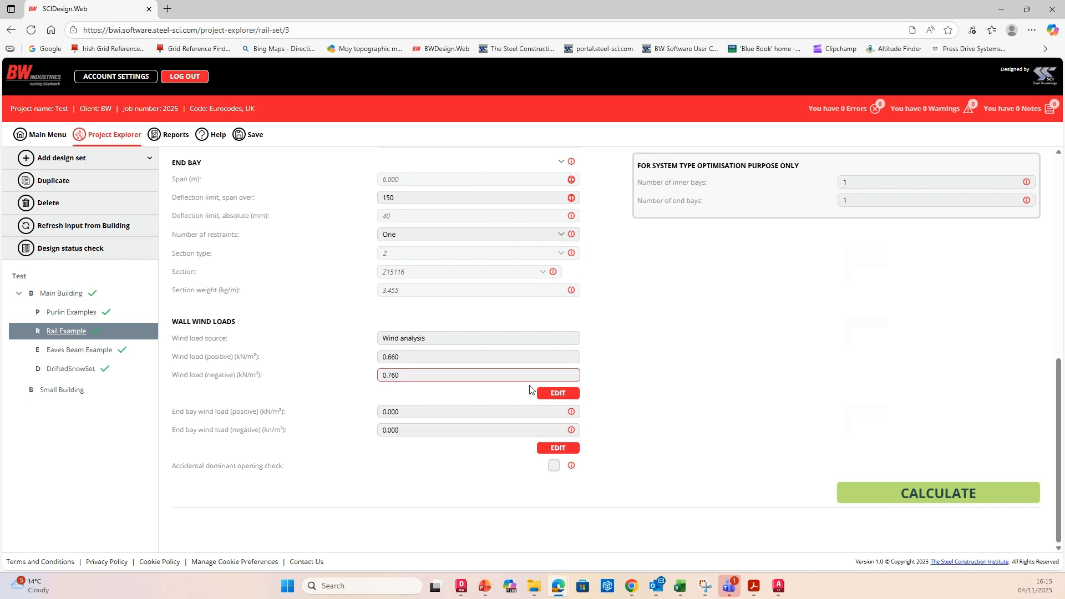
left_click(551, 393)
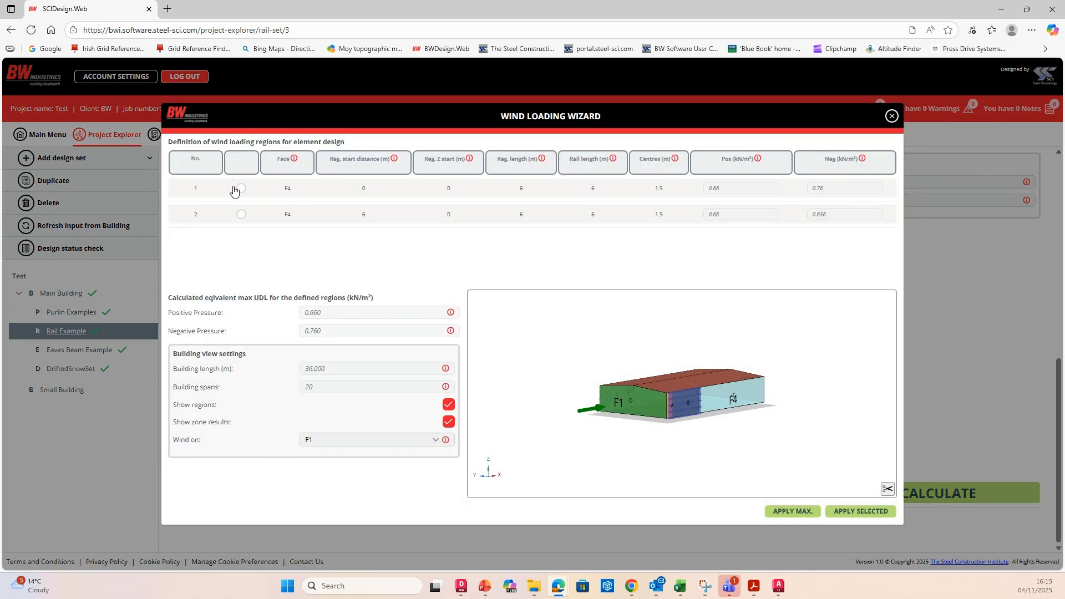
left_click(242, 215)
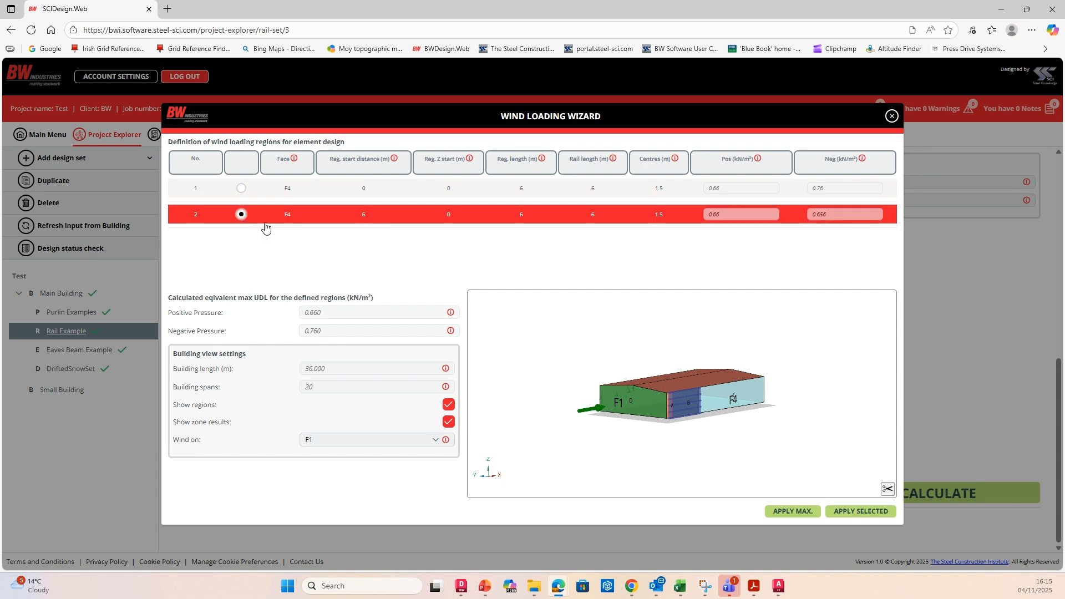
left_click(859, 514)
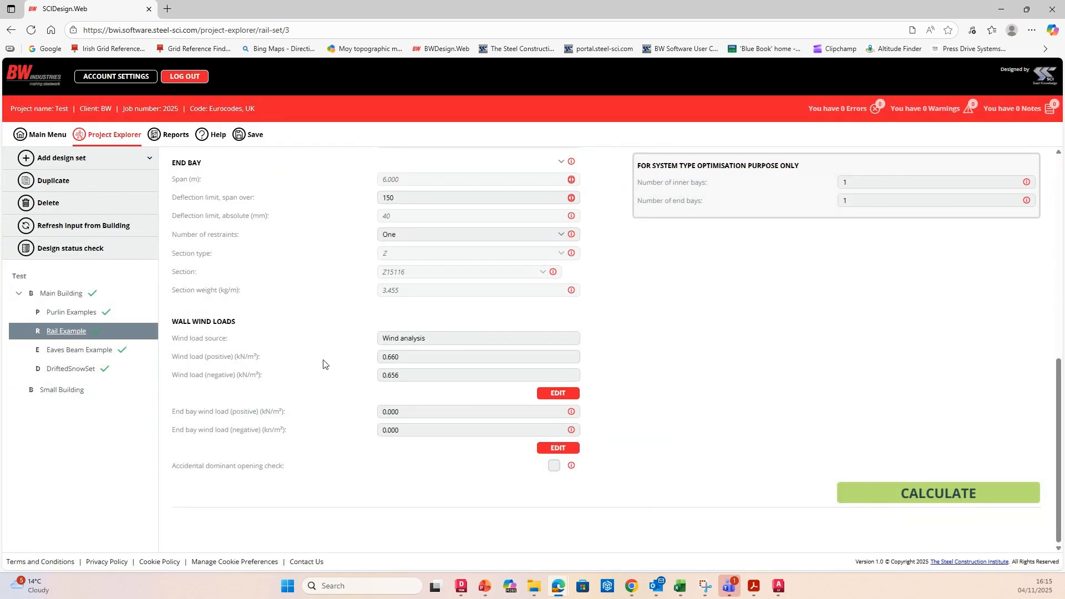
Step: Apply the wind loads of region 1 to the rail's end bay
left_click(570, 448)
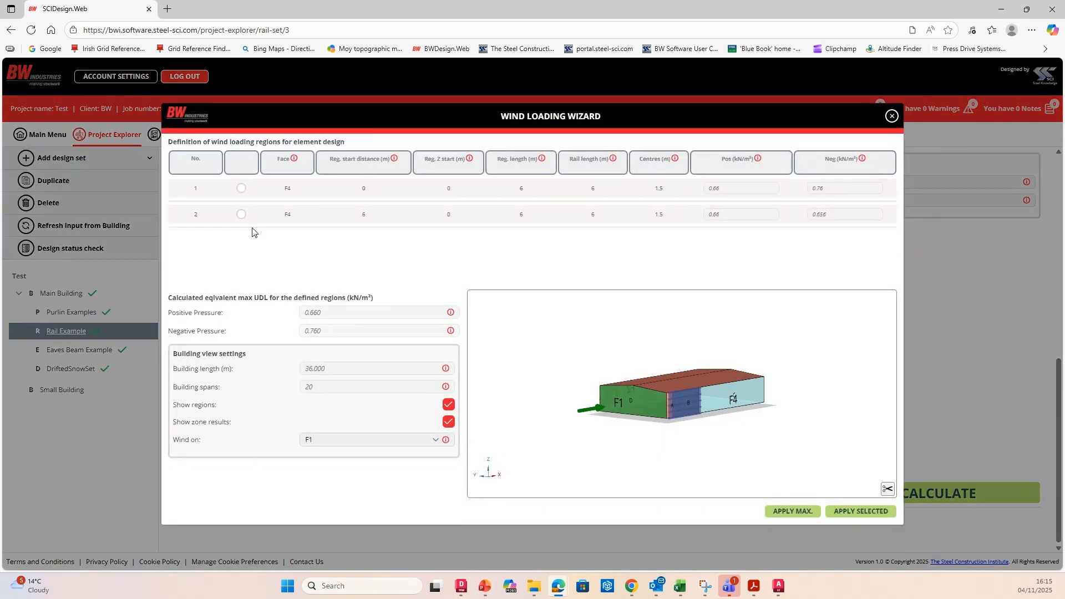
left_click(241, 189)
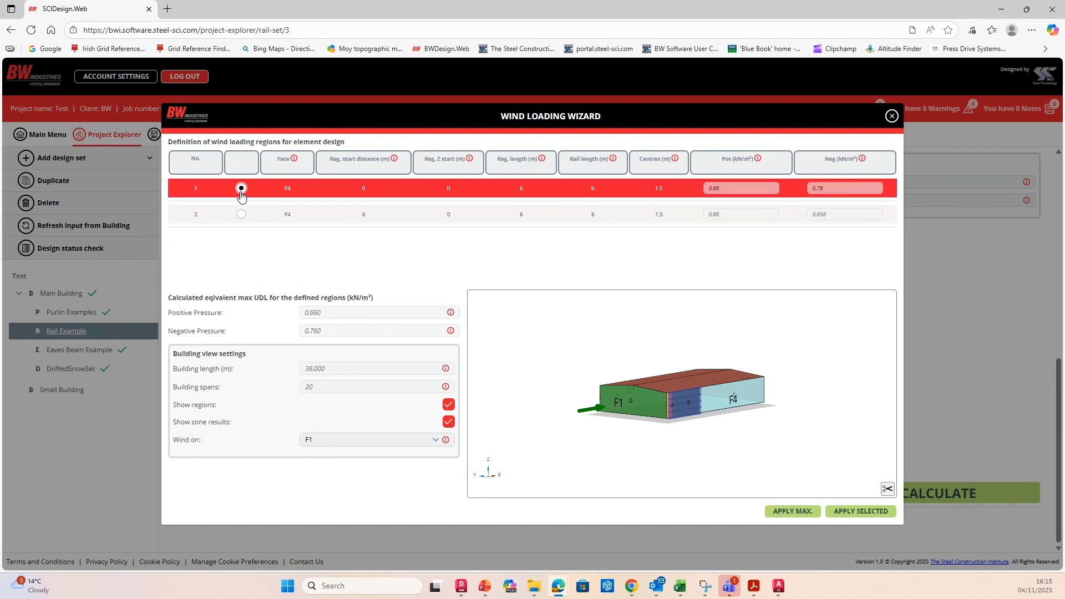
left_click(875, 510)
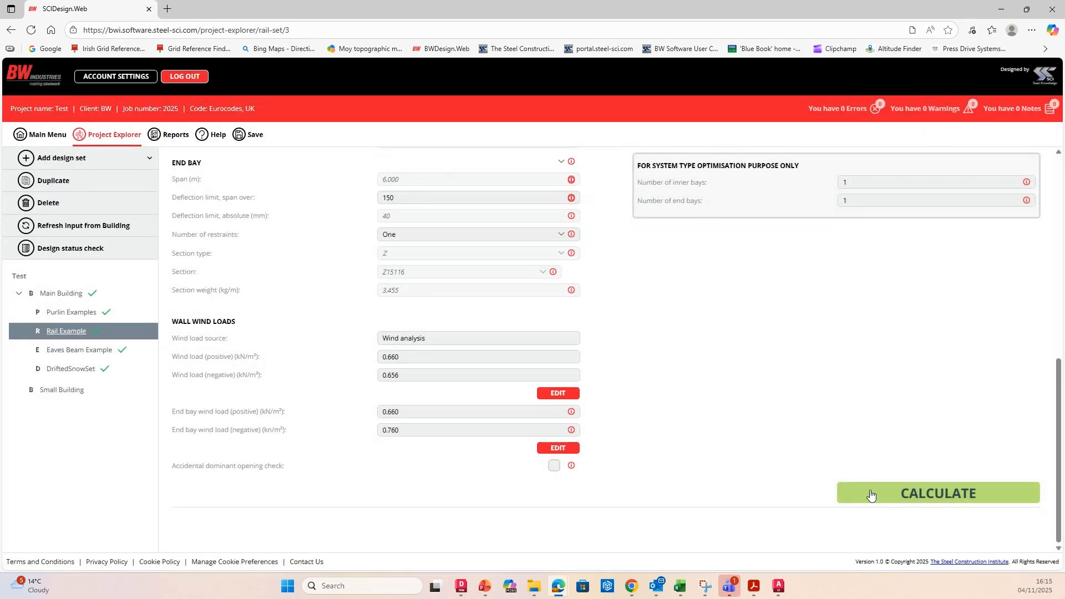
Step: Optimise the butted double span rail's section, recalculate the design and collapse the element's inputs
scroll(585, 270, "up", 1)
left_click(572, 180)
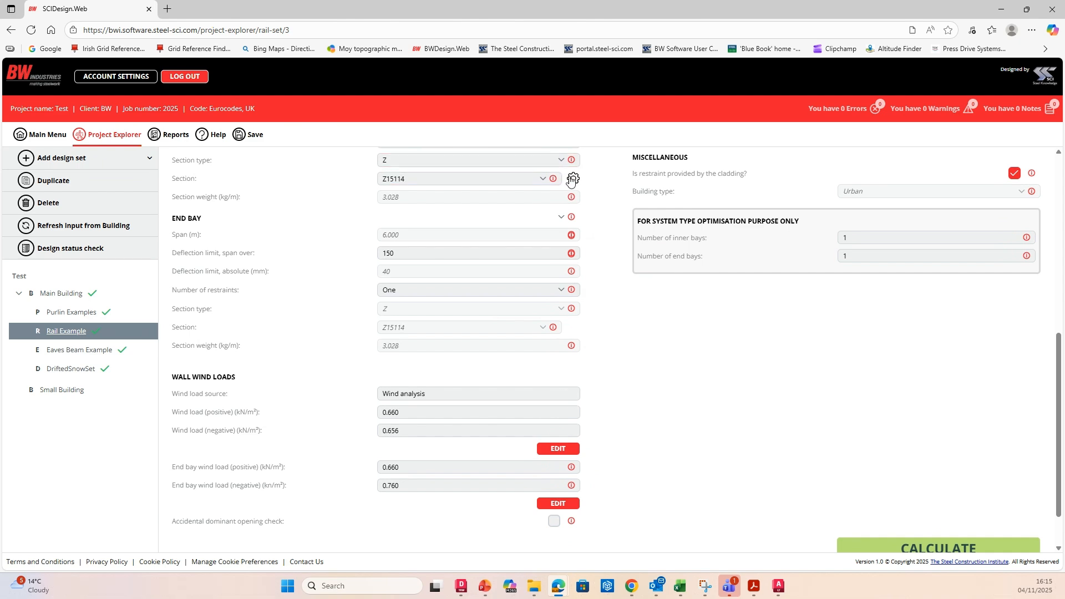
left_click(883, 548)
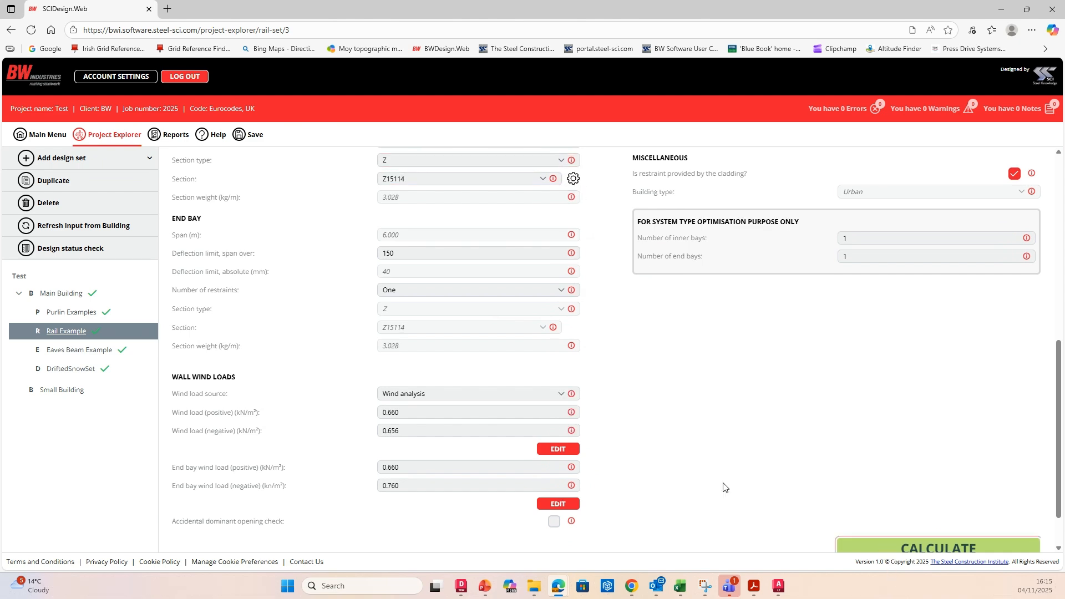
left_click(1005, 362)
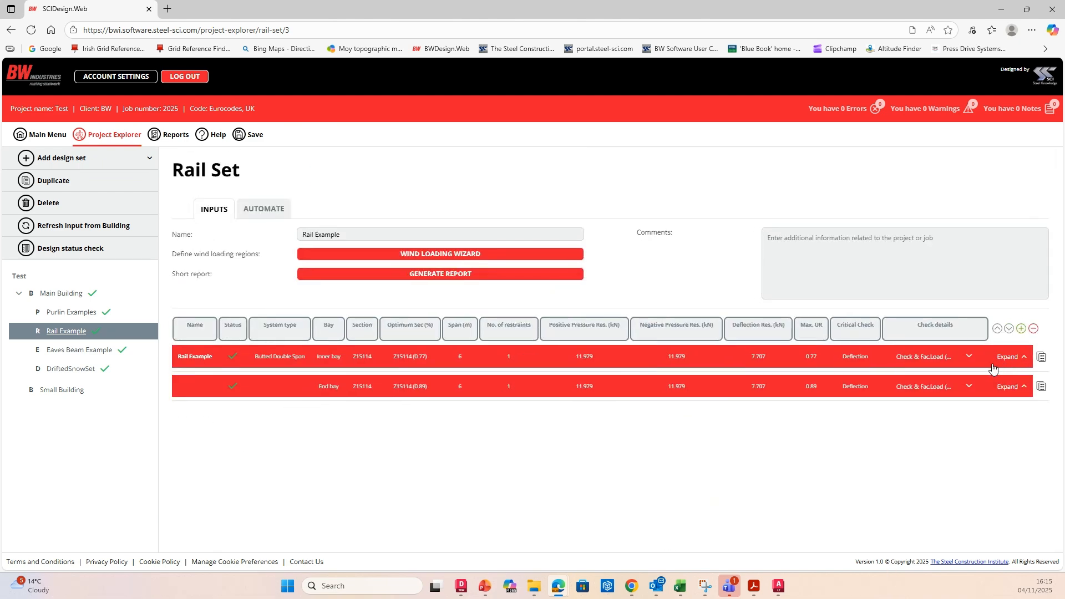